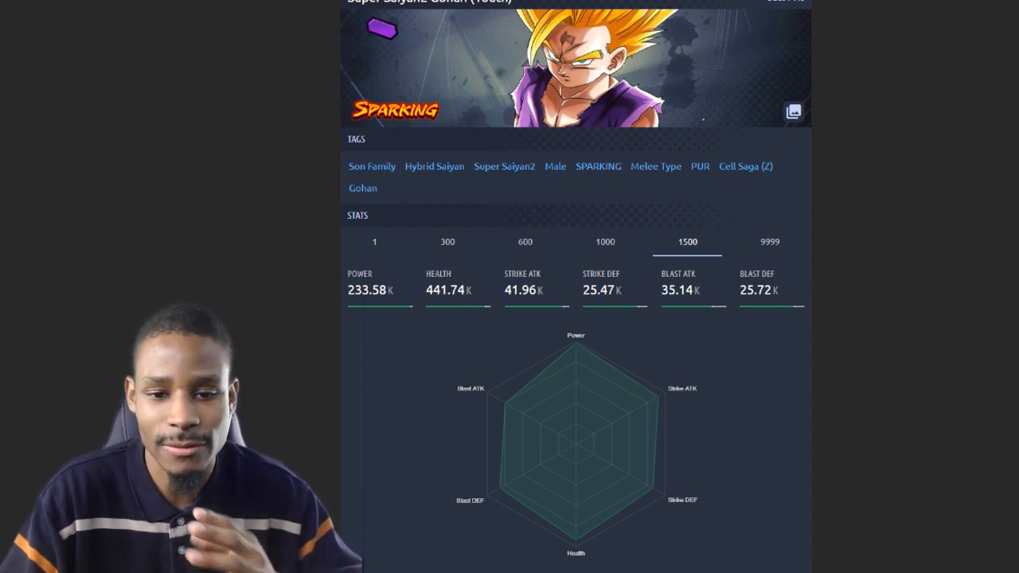
{"action": "scroll", "coordinate": [576, 319], "scroll_direction": "down", "scroll_amount": 5}
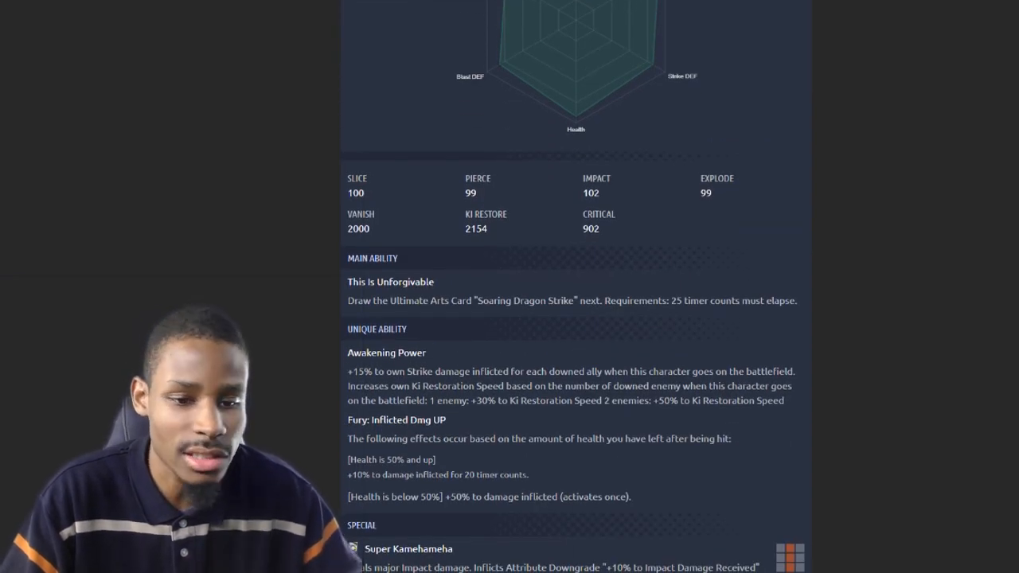
{"action": "scroll", "coordinate": [576, 318], "scroll_direction": "down", "scroll_amount": 3}
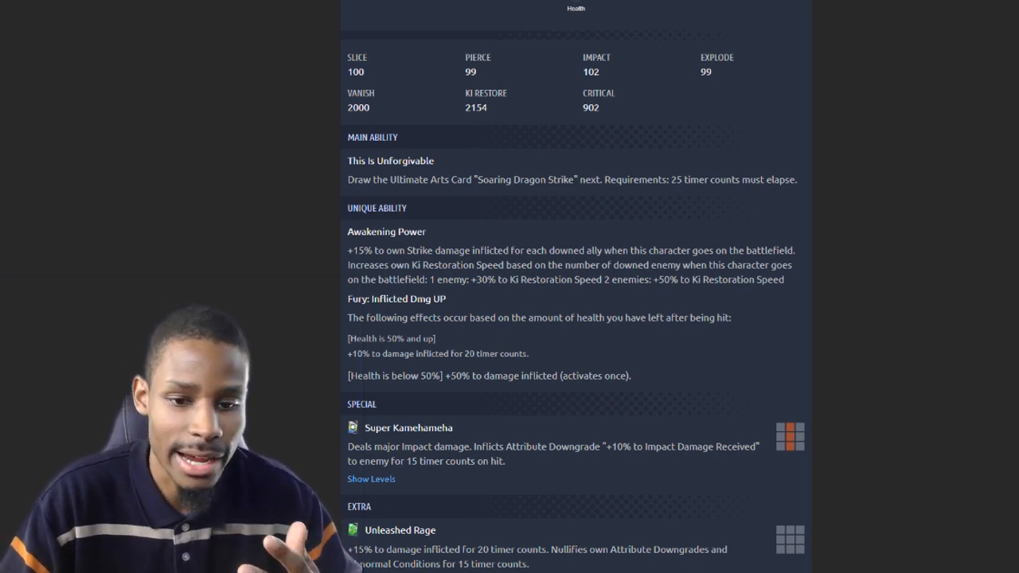
{"action": "scroll", "coordinate": [573, 286], "scroll_direction": "down", "scroll_amount": 1}
{"action": "scroll", "coordinate": [573, 287], "scroll_direction": "down", "scroll_amount": 1}
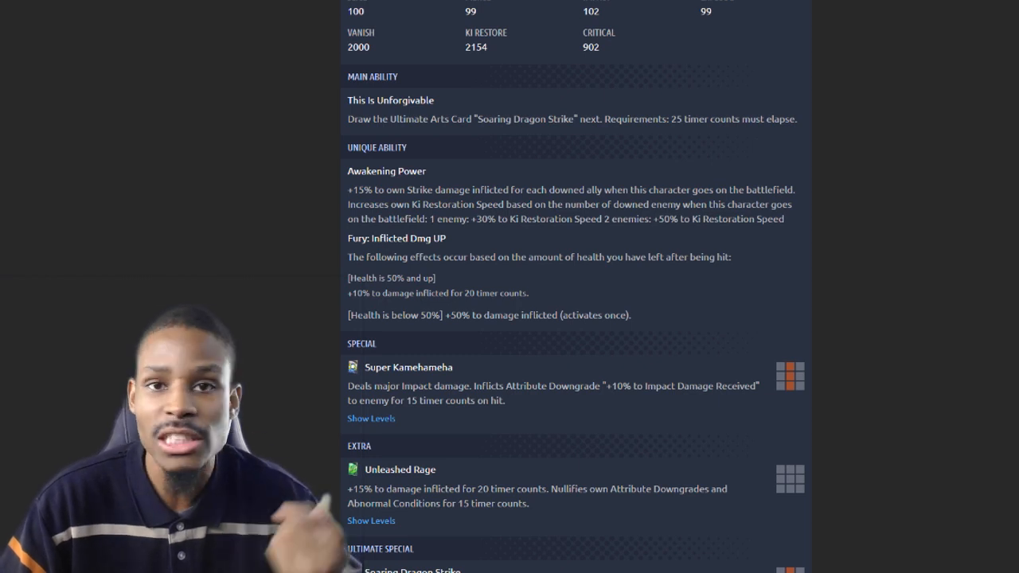
{"action": "scroll", "coordinate": [574, 287], "scroll_direction": "down", "scroll_amount": 1}
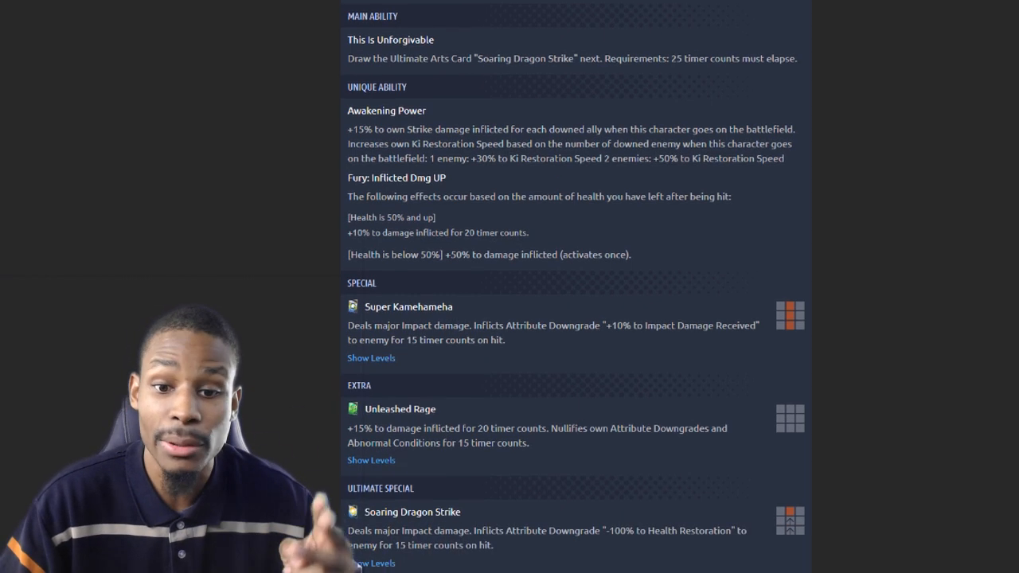
{"action": "scroll", "coordinate": [574, 287], "scroll_direction": "down", "scroll_amount": 1}
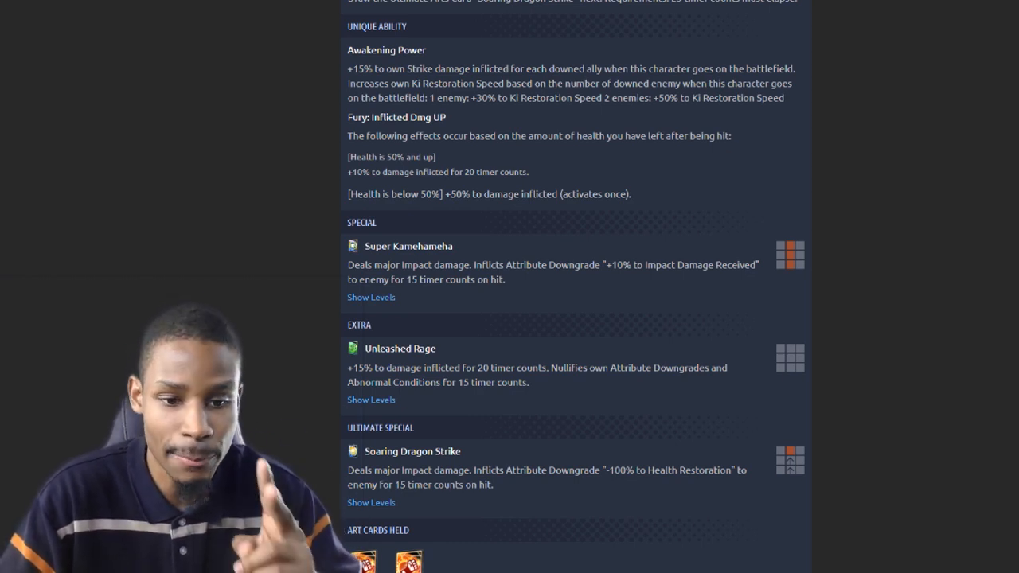
{"action": "scroll", "coordinate": [573, 286], "scroll_direction": "down", "scroll_amount": 2}
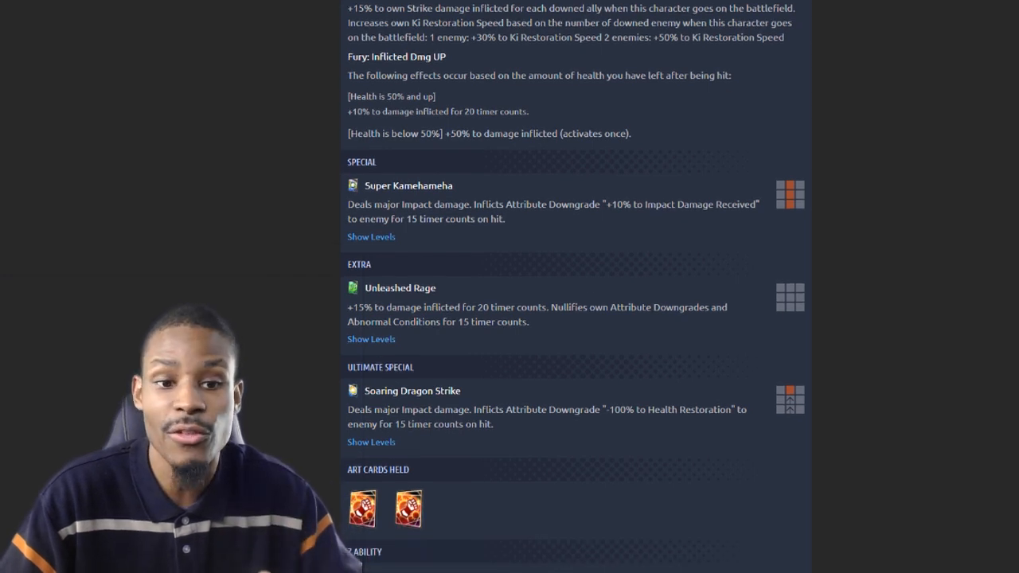
{"action": "scroll", "coordinate": [573, 286], "scroll_direction": "down", "scroll_amount": 2}
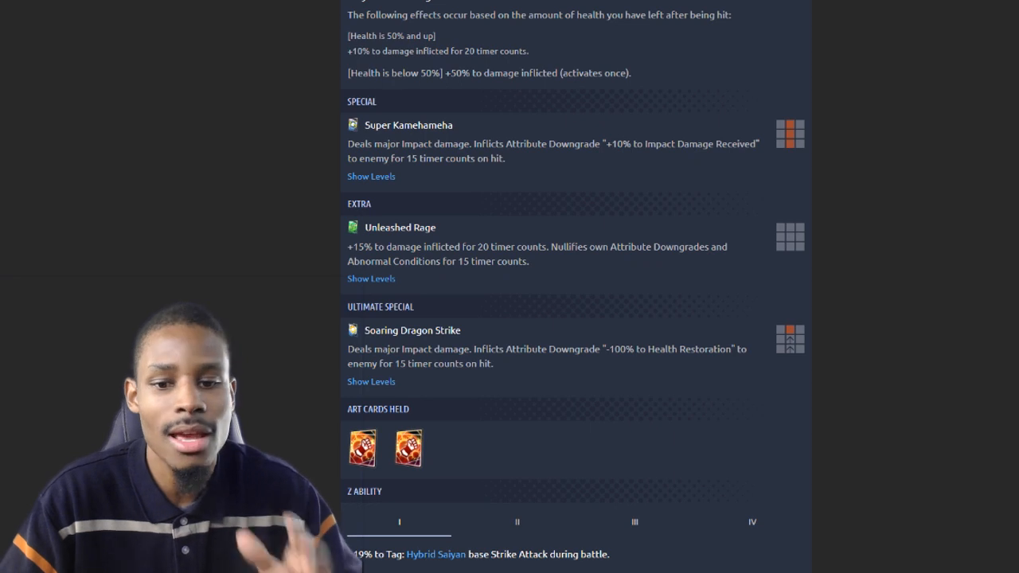
{"action": "scroll", "coordinate": [573, 286], "scroll_direction": "down", "scroll_amount": 3}
{"action": "scroll", "coordinate": [573, 287], "scroll_direction": "down", "scroll_amount": 2}
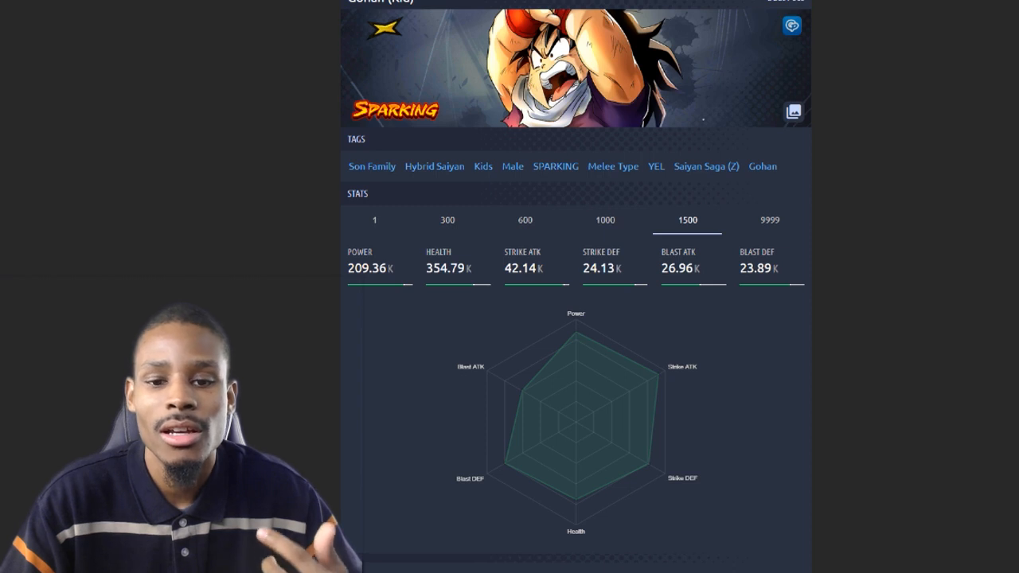
{"action": "scroll", "coordinate": [577, 318], "scroll_direction": "down", "scroll_amount": 3}
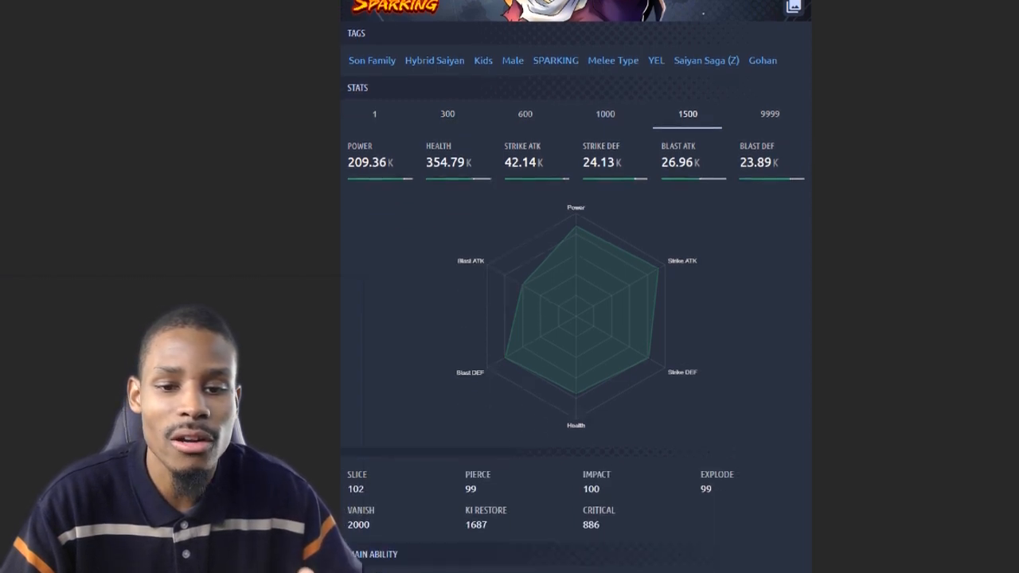
{"action": "scroll", "coordinate": [576, 318], "scroll_direction": "down", "scroll_amount": 3}
{"action": "scroll", "coordinate": [577, 318], "scroll_direction": "down", "scroll_amount": 5}
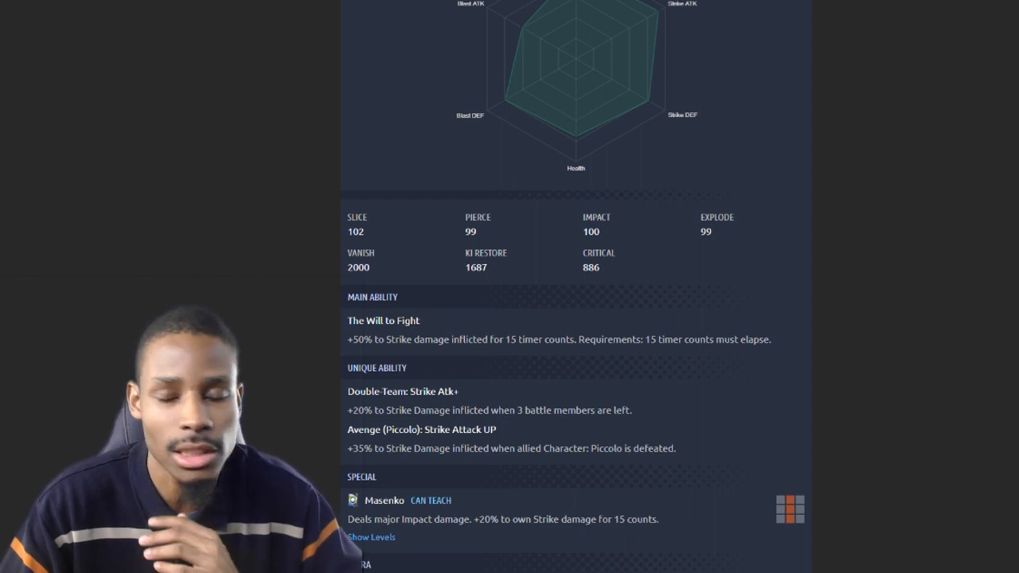
{"action": "scroll", "coordinate": [576, 319], "scroll_direction": "down", "scroll_amount": 1}
{"action": "scroll", "coordinate": [576, 319], "scroll_direction": "down", "scroll_amount": 2}
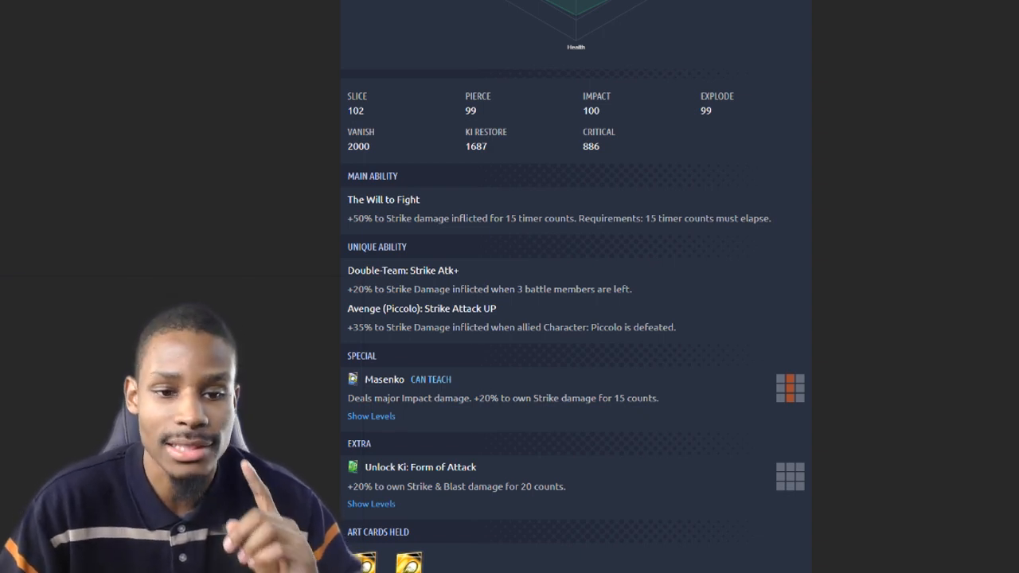
{"action": "scroll", "coordinate": [575, 286], "scroll_direction": "down", "scroll_amount": 3}
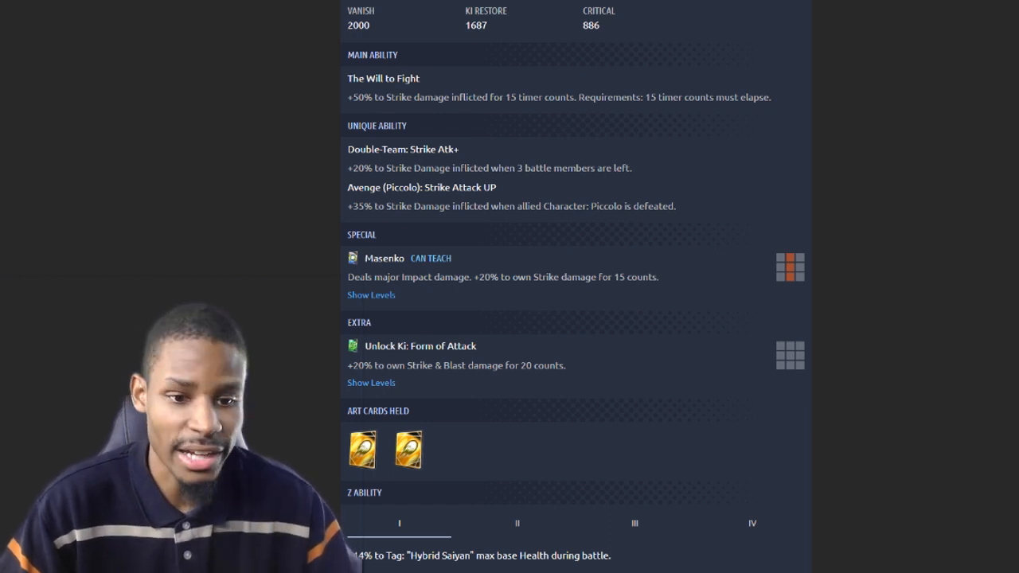
{"action": "scroll", "coordinate": [576, 287], "scroll_direction": "down", "scroll_amount": 2}
{"action": "scroll", "coordinate": [576, 287], "scroll_direction": "down", "scroll_amount": 2}
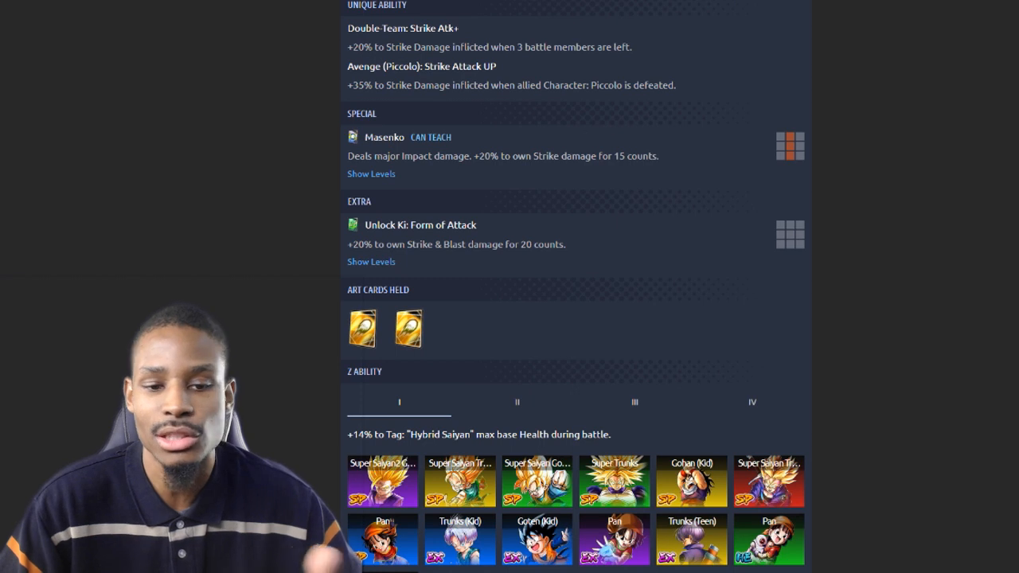
{"action": "scroll", "coordinate": [576, 287], "scroll_direction": "down", "scroll_amount": 2}
{"action": "scroll", "coordinate": [575, 287], "scroll_direction": "down", "scroll_amount": 2}
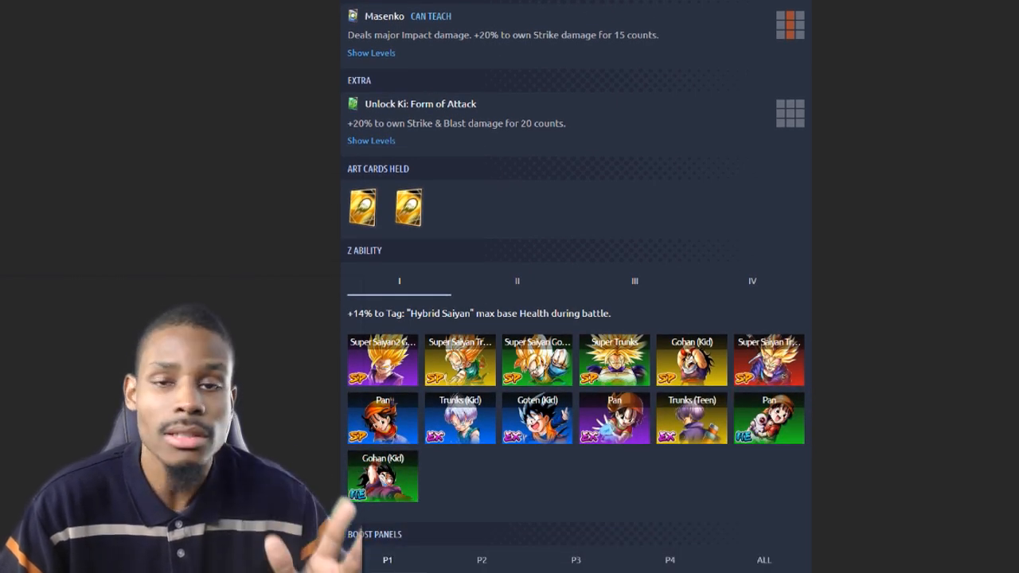
{"action": "scroll", "coordinate": [575, 287], "scroll_direction": "up", "scroll_amount": 5}
{"action": "scroll", "coordinate": [576, 287], "scroll_direction": "up", "scroll_amount": 1}
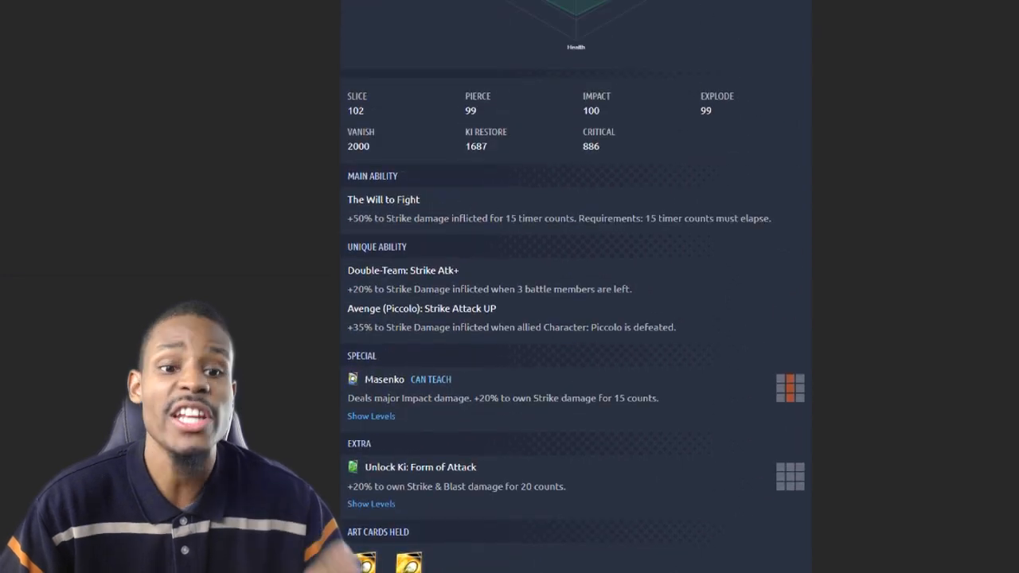
{"action": "scroll", "coordinate": [575, 286], "scroll_direction": "down", "scroll_amount": 2}
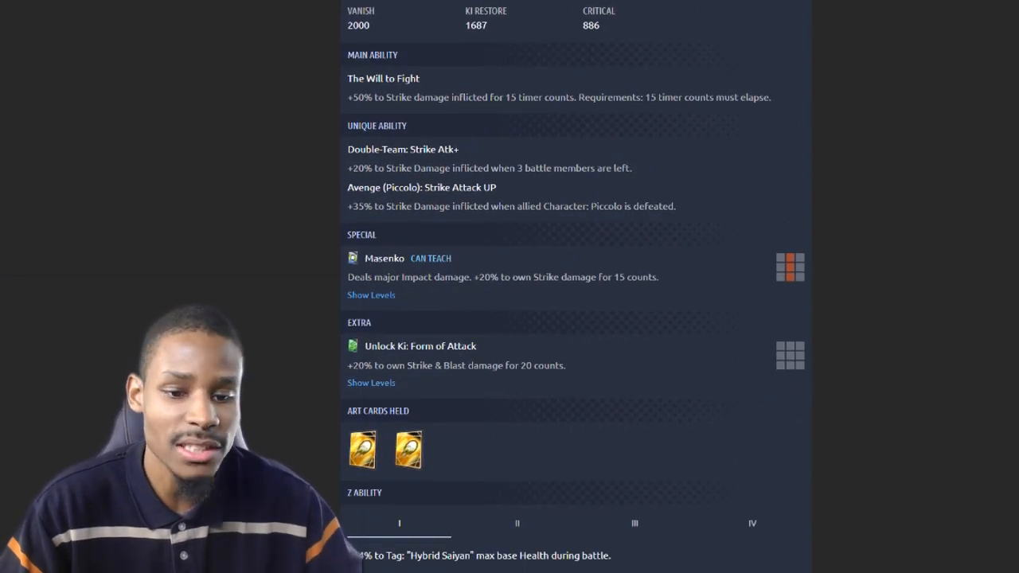
{"action": "scroll", "coordinate": [576, 287], "scroll_direction": "up", "scroll_amount": 1}
{"action": "scroll", "coordinate": [576, 287], "scroll_direction": "down", "scroll_amount": 4}
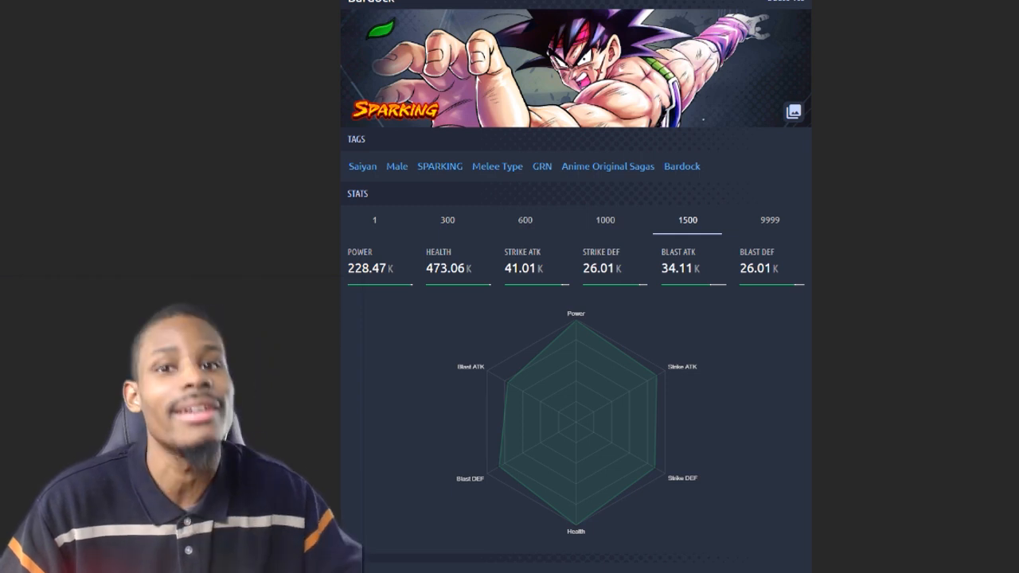
{"action": "scroll", "coordinate": [576, 319], "scroll_direction": "down", "scroll_amount": 3}
{"action": "scroll", "coordinate": [576, 318], "scroll_direction": "up", "scroll_amount": 1}
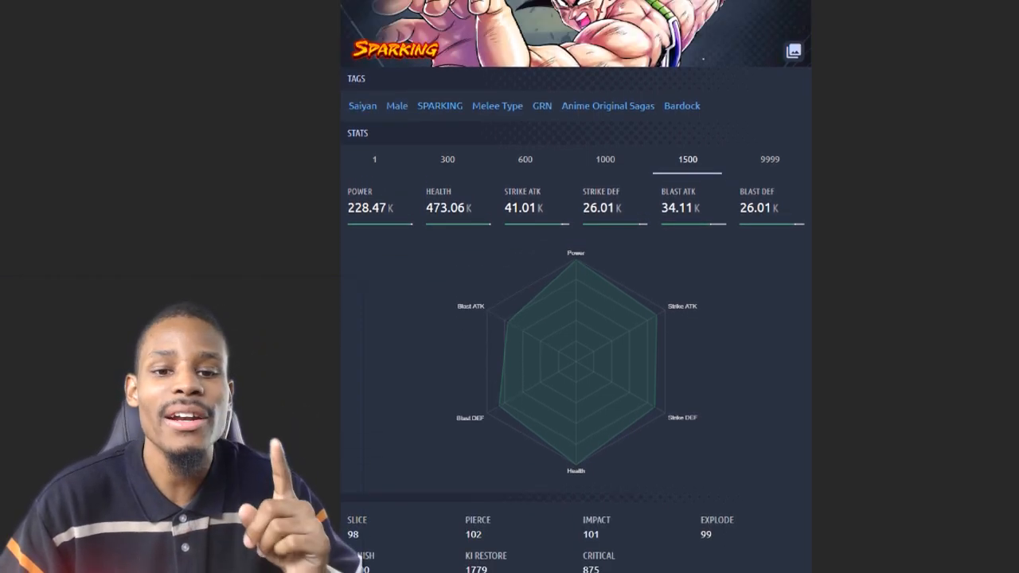
{"action": "scroll", "coordinate": [576, 319], "scroll_direction": "up", "scroll_amount": 2}
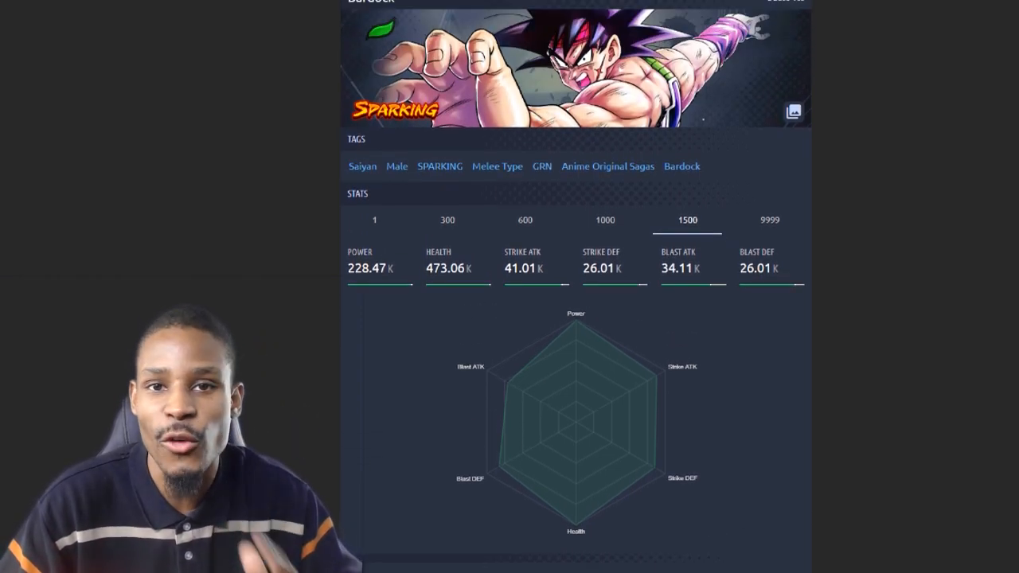
{"action": "scroll", "coordinate": [576, 319], "scroll_direction": "down", "scroll_amount": 3}
{"action": "scroll", "coordinate": [575, 318], "scroll_direction": "down", "scroll_amount": 5}
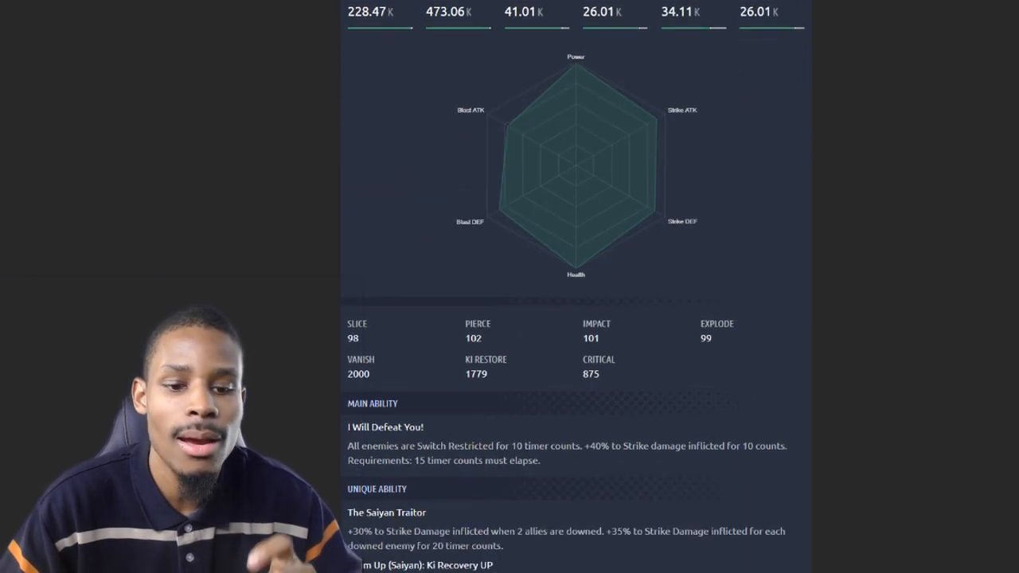
{"action": "scroll", "coordinate": [576, 319], "scroll_direction": "down", "scroll_amount": 3}
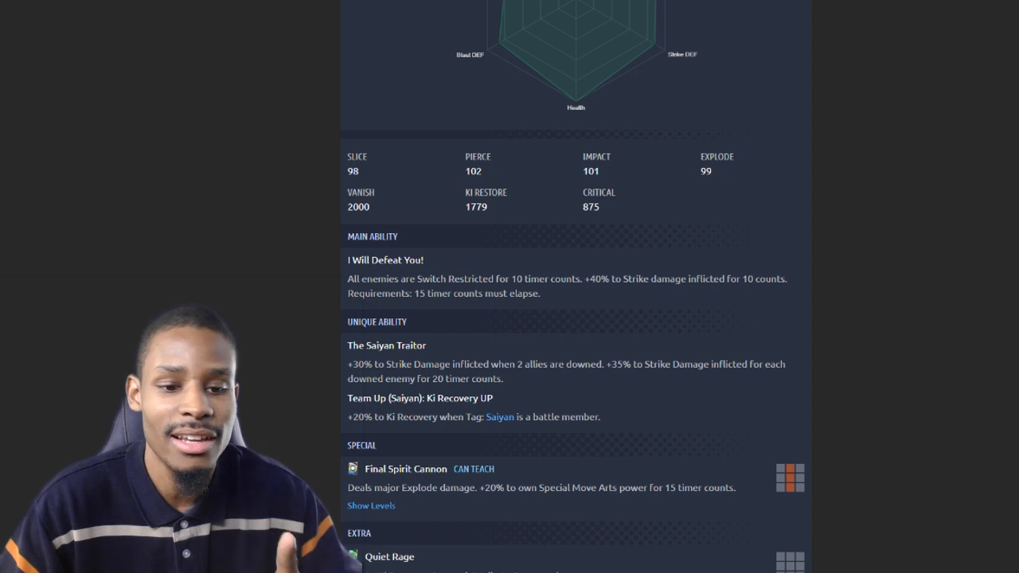
{"action": "scroll", "coordinate": [576, 319], "scroll_direction": "down", "scroll_amount": 2}
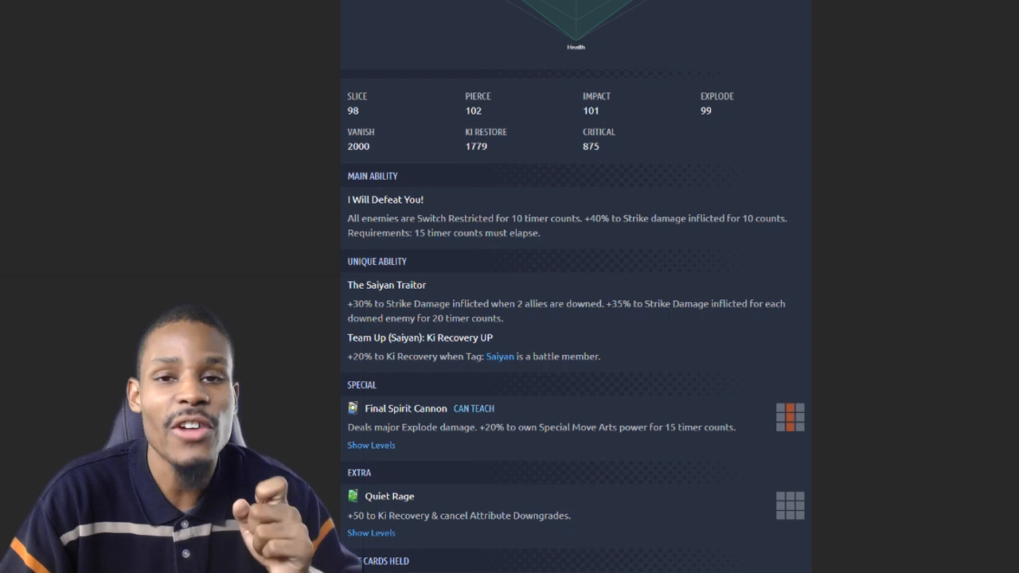
{"action": "scroll", "coordinate": [574, 319], "scroll_direction": "down", "scroll_amount": 1}
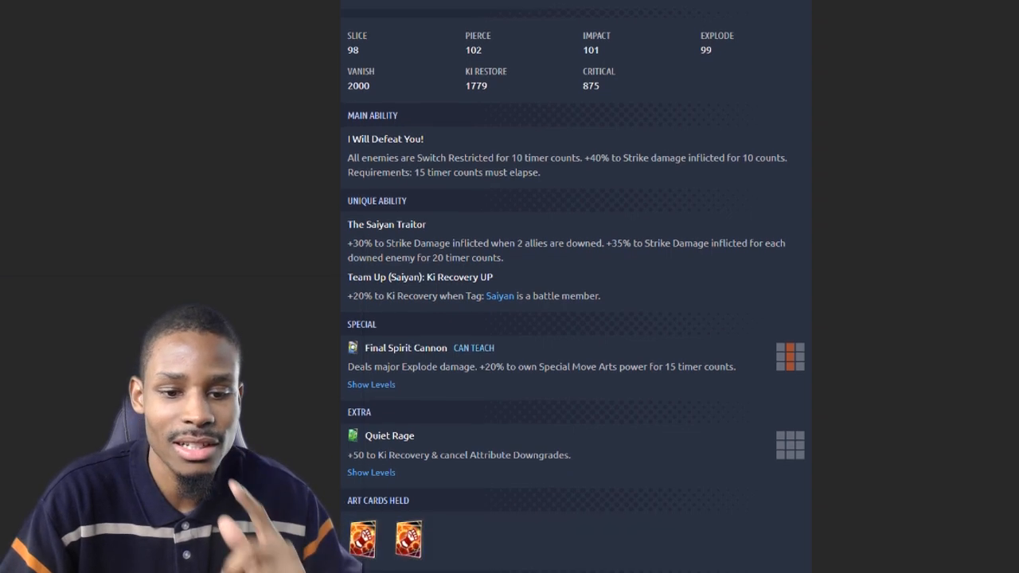
{"action": "scroll", "coordinate": [573, 319], "scroll_direction": "down", "scroll_amount": 1}
{"action": "scroll", "coordinate": [573, 318], "scroll_direction": "down", "scroll_amount": 1}
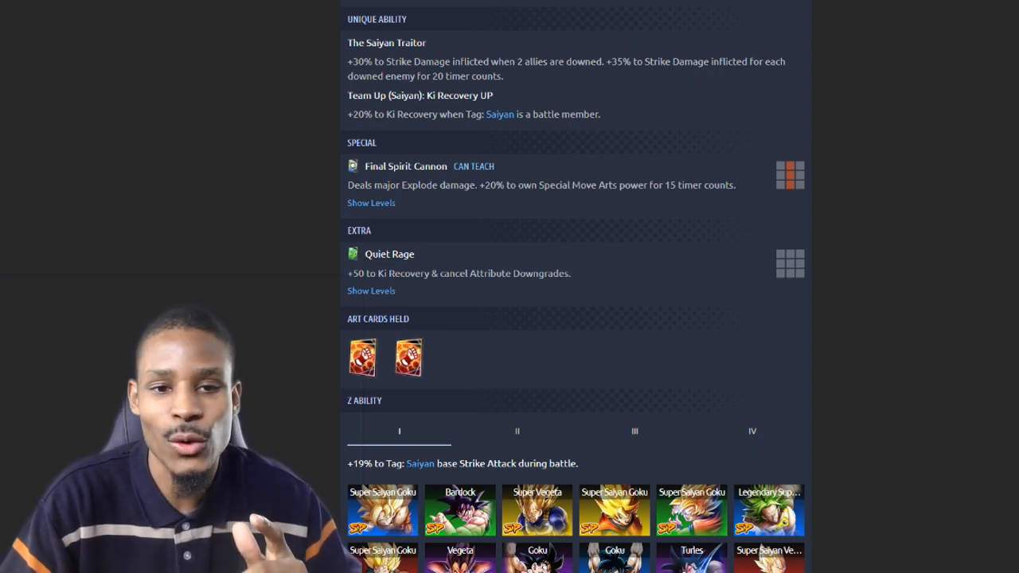
{"action": "scroll", "coordinate": [574, 287], "scroll_direction": "up", "scroll_amount": 3}
{"action": "scroll", "coordinate": [574, 287], "scroll_direction": "up", "scroll_amount": 1}
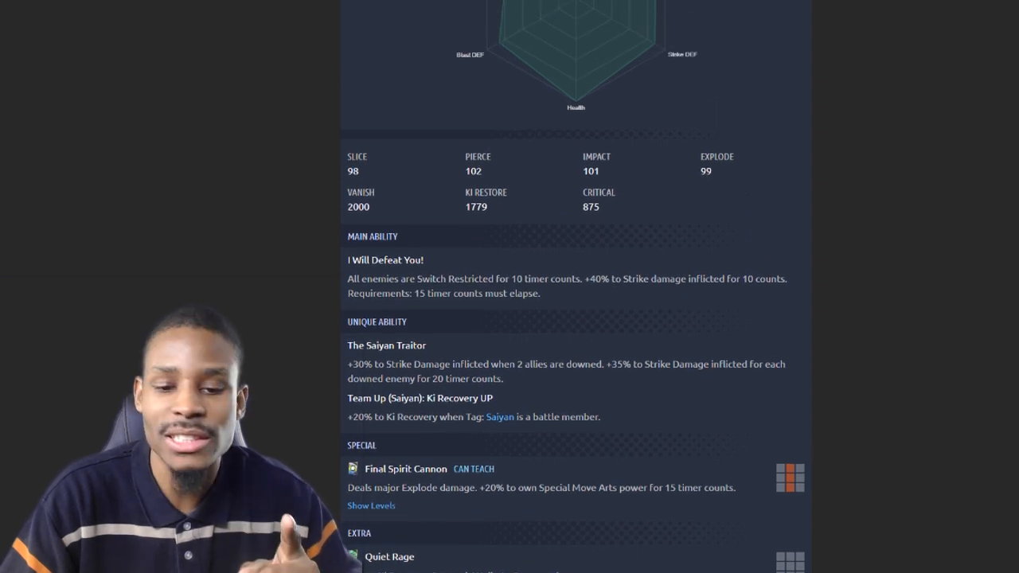
{"action": "scroll", "coordinate": [573, 286], "scroll_direction": "down", "scroll_amount": 1}
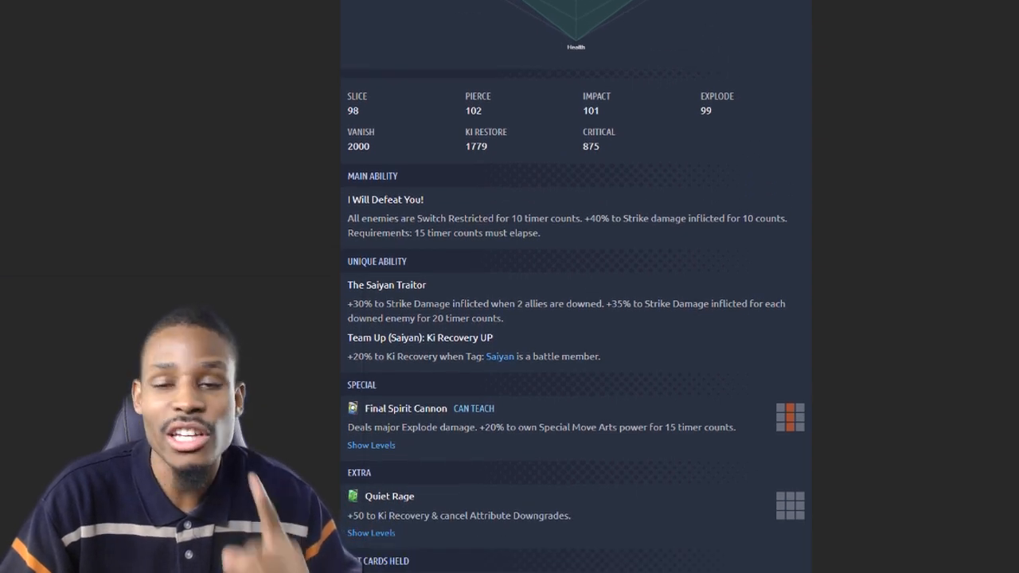
{"action": "scroll", "coordinate": [573, 287], "scroll_direction": "down", "scroll_amount": 1}
{"action": "scroll", "coordinate": [573, 287], "scroll_direction": "down", "scroll_amount": 1}
{"action": "scroll", "coordinate": [573, 287], "scroll_direction": "down", "scroll_amount": 1}
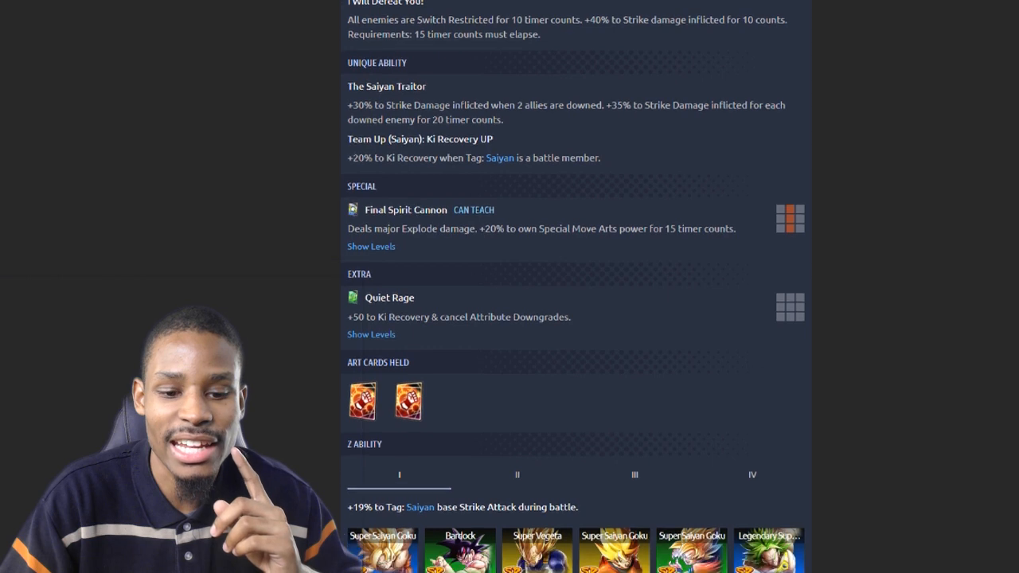
{"action": "scroll", "coordinate": [573, 287], "scroll_direction": "down", "scroll_amount": 1}
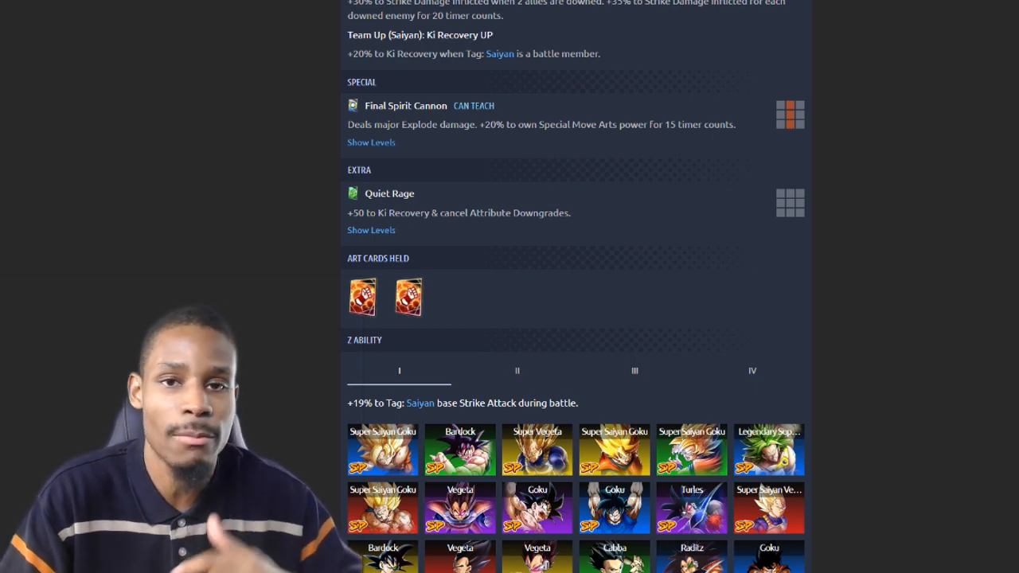
{"action": "scroll", "coordinate": [577, 319], "scroll_direction": "down", "scroll_amount": 3}
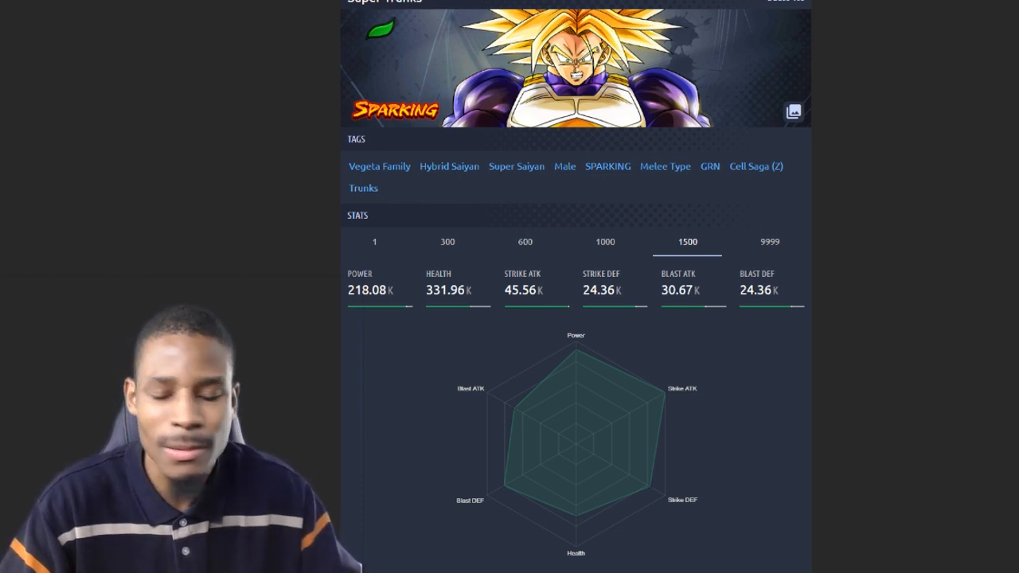
{"action": "scroll", "coordinate": [575, 318], "scroll_direction": "down", "scroll_amount": 3}
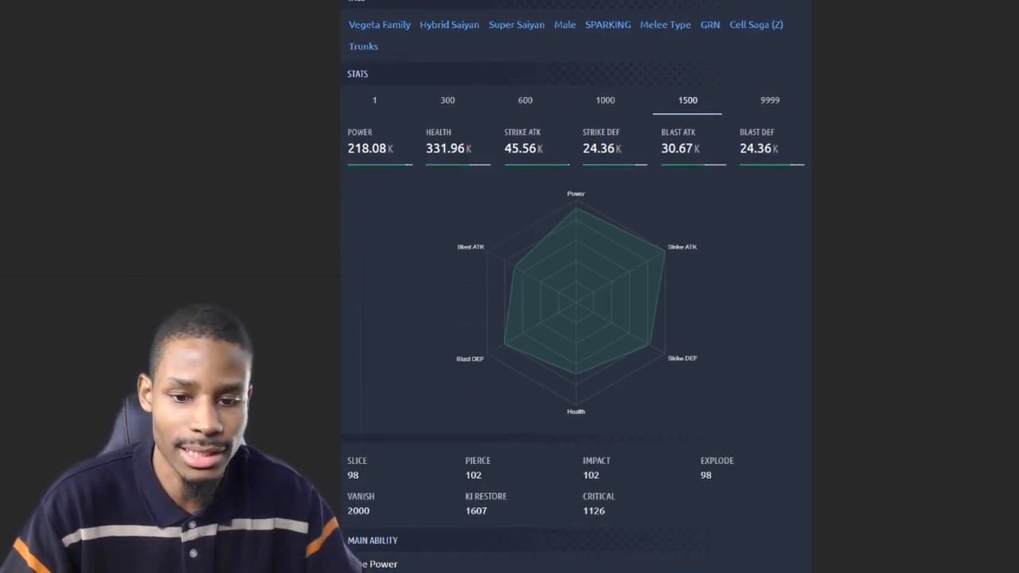
{"action": "scroll", "coordinate": [576, 287], "scroll_direction": "down", "scroll_amount": 2}
{"action": "scroll", "coordinate": [575, 287], "scroll_direction": "down", "scroll_amount": 3}
{"action": "scroll", "coordinate": [576, 286], "scroll_direction": "down", "scroll_amount": 2}
{"action": "scroll", "coordinate": [576, 287], "scroll_direction": "down", "scroll_amount": 2}
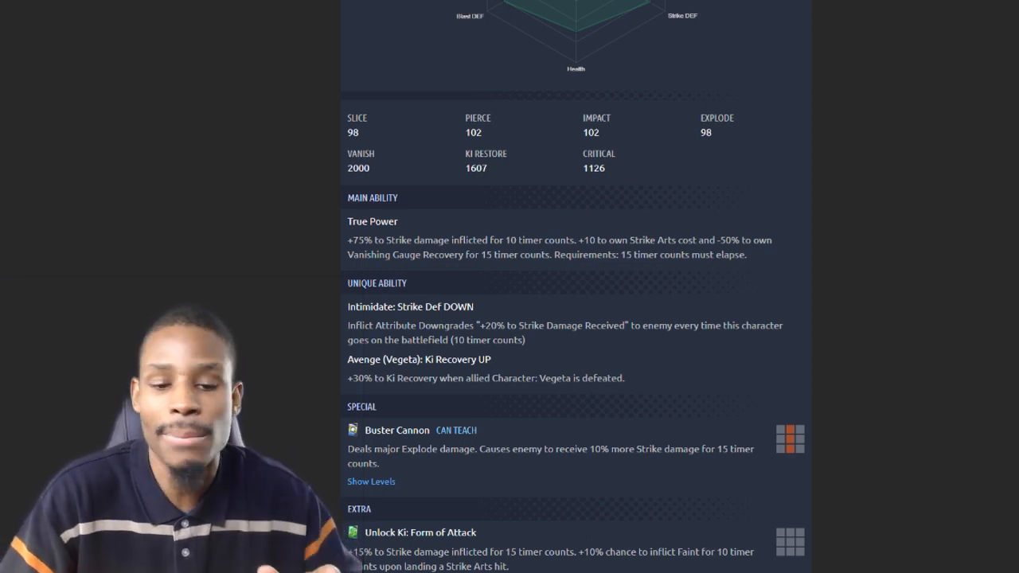
{"action": "scroll", "coordinate": [576, 287], "scroll_direction": "down", "scroll_amount": 1}
{"action": "scroll", "coordinate": [576, 286], "scroll_direction": "down", "scroll_amount": 2}
{"action": "scroll", "coordinate": [575, 287], "scroll_direction": "down", "scroll_amount": 1}
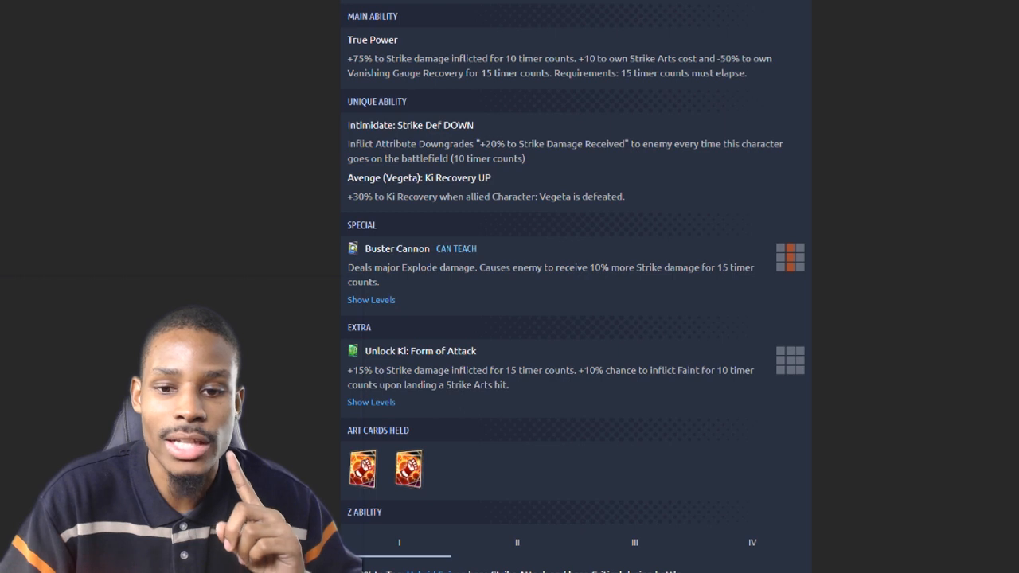
{"action": "scroll", "coordinate": [576, 286], "scroll_direction": "down", "scroll_amount": 2}
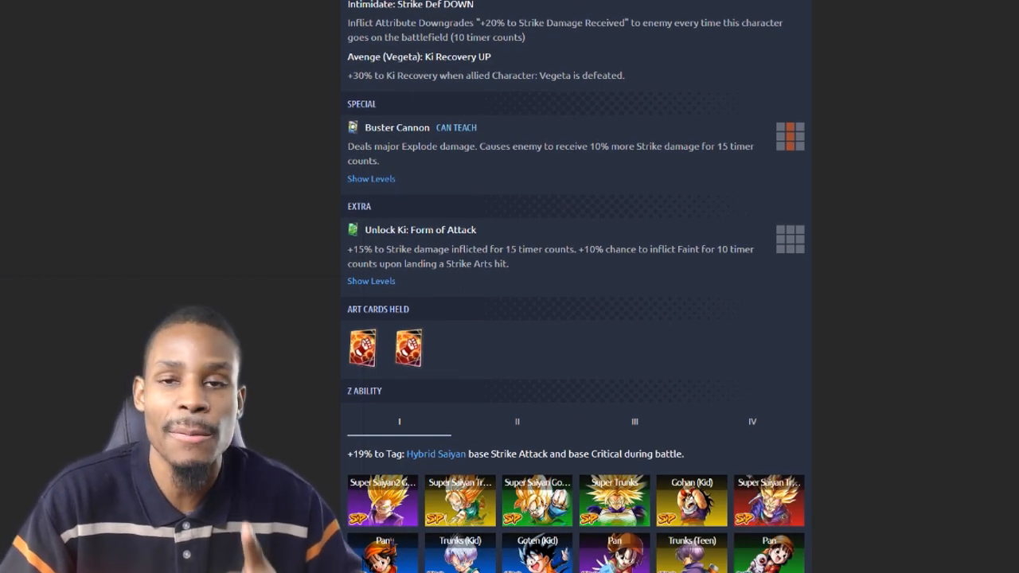
{"action": "scroll", "coordinate": [576, 286], "scroll_direction": "down", "scroll_amount": 1}
{"action": "scroll", "coordinate": [576, 287], "scroll_direction": "down", "scroll_amount": 1}
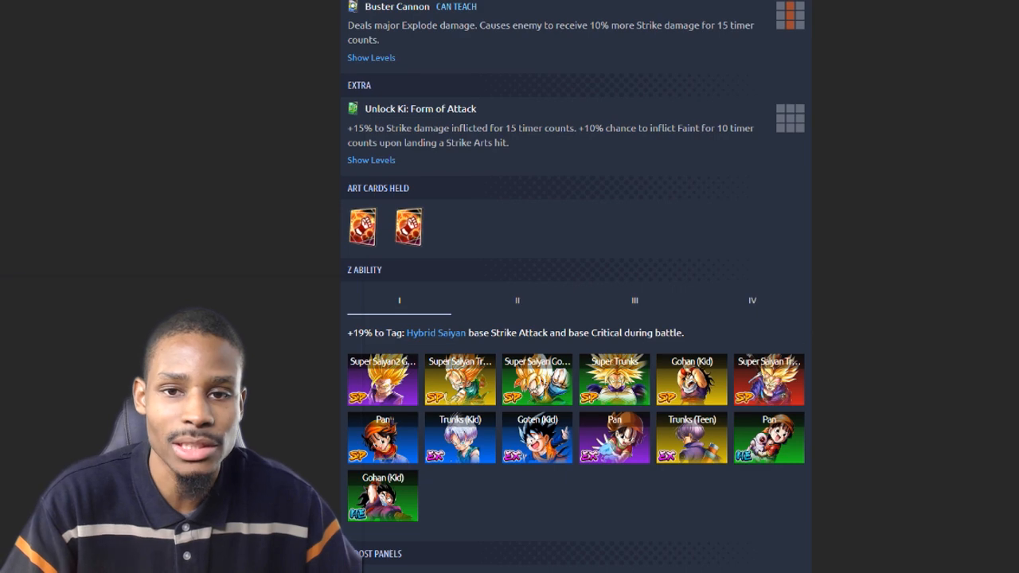
{"action": "scroll", "coordinate": [573, 287], "scroll_direction": "down", "scroll_amount": 2}
{"action": "scroll", "coordinate": [573, 287], "scroll_direction": "up", "scroll_amount": 6}
{"action": "scroll", "coordinate": [573, 286], "scroll_direction": "up", "scroll_amount": 5}
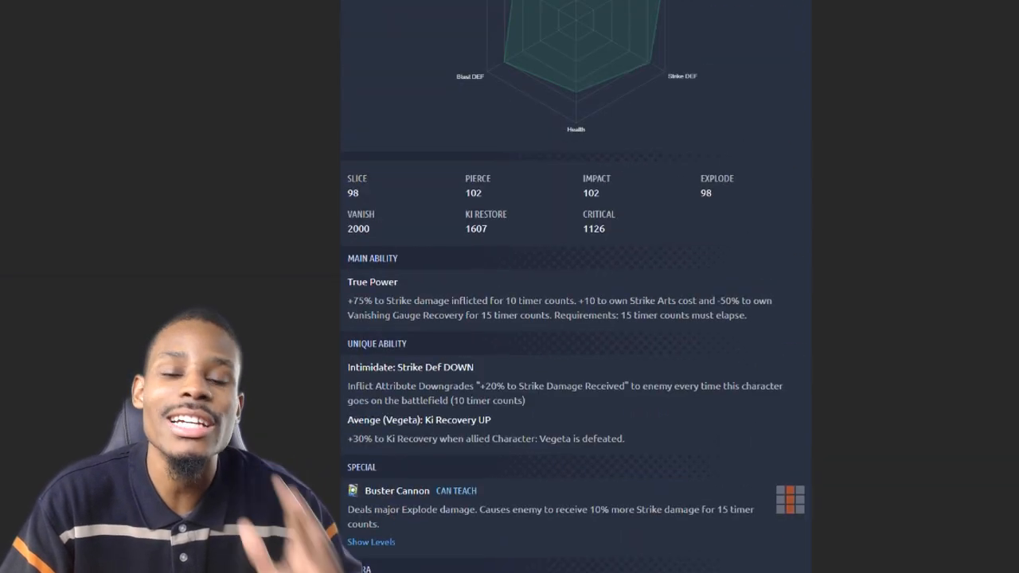
{"action": "scroll", "coordinate": [573, 286], "scroll_direction": "up", "scroll_amount": 1}
{"action": "scroll", "coordinate": [573, 287], "scroll_direction": "up", "scroll_amount": 3}
{"action": "scroll", "coordinate": [573, 286], "scroll_direction": "down", "scroll_amount": 2}
{"action": "scroll", "coordinate": [573, 287], "scroll_direction": "down", "scroll_amount": 1}
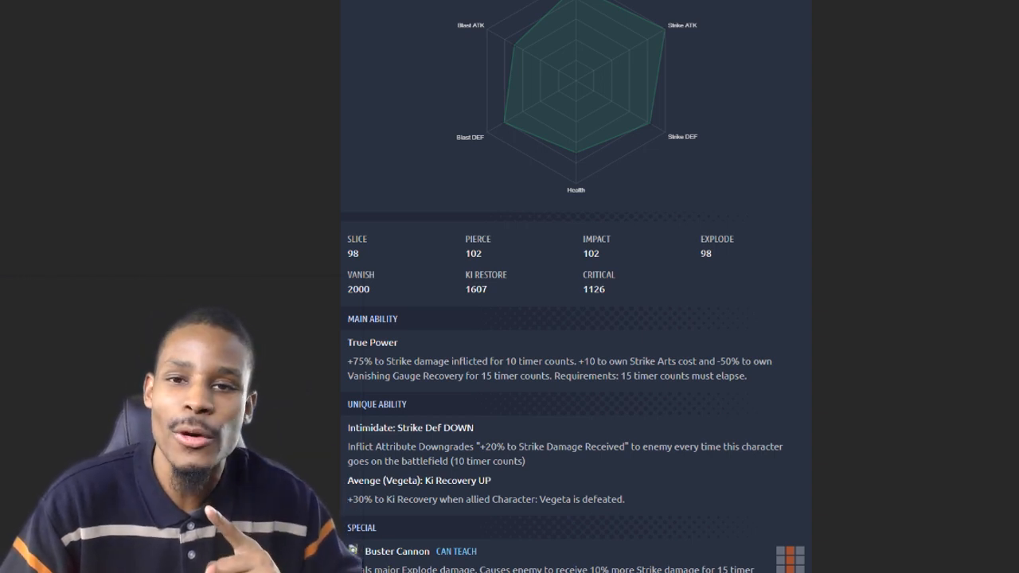
{"action": "scroll", "coordinate": [574, 286], "scroll_direction": "up", "scroll_amount": 10}
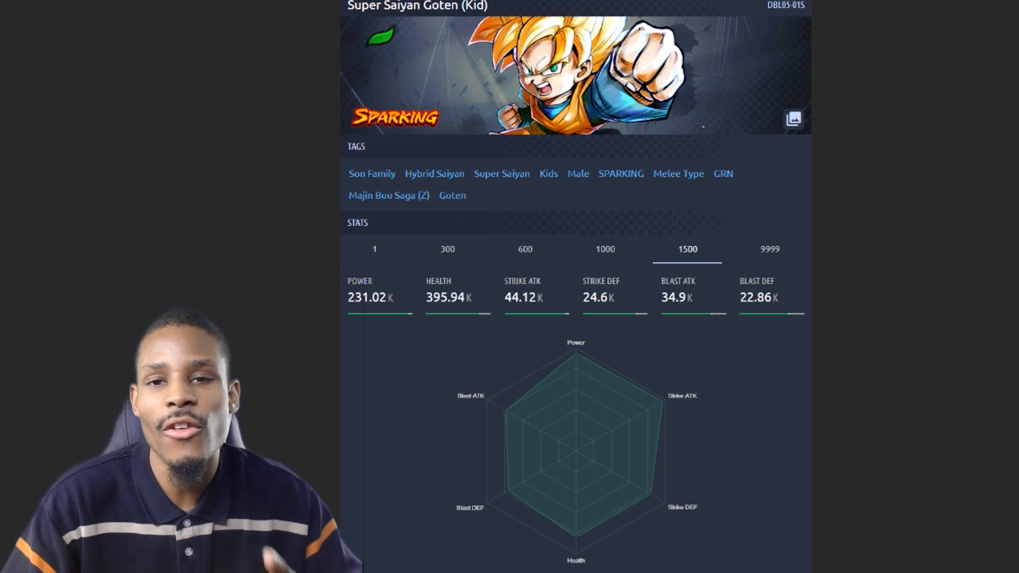
{"action": "scroll", "coordinate": [576, 319], "scroll_direction": "down", "scroll_amount": 5}
{"action": "scroll", "coordinate": [576, 318], "scroll_direction": "down", "scroll_amount": 4}
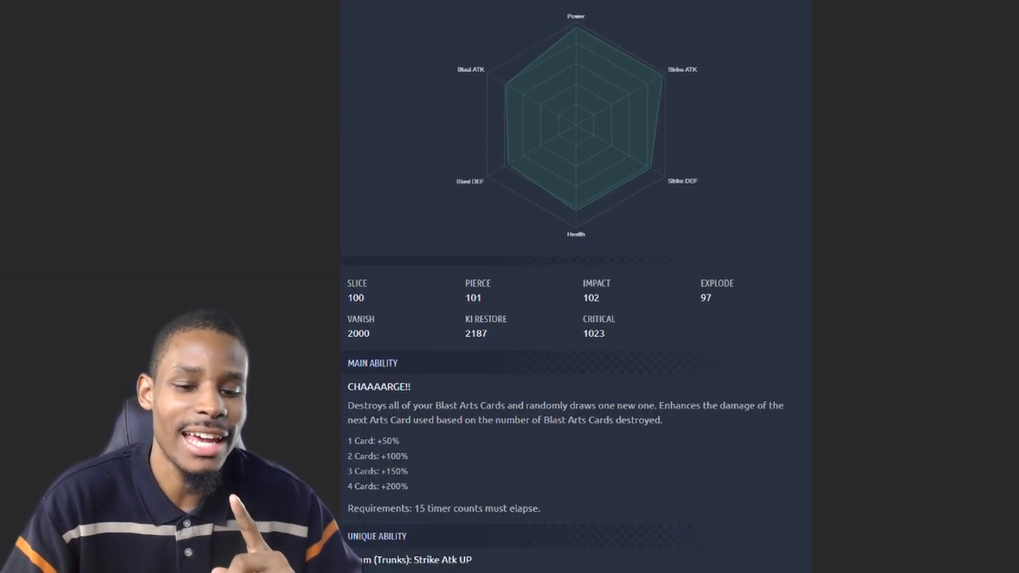
{"action": "scroll", "coordinate": [576, 319], "scroll_direction": "down", "scroll_amount": 2}
{"action": "scroll", "coordinate": [576, 318], "scroll_direction": "down", "scroll_amount": 2}
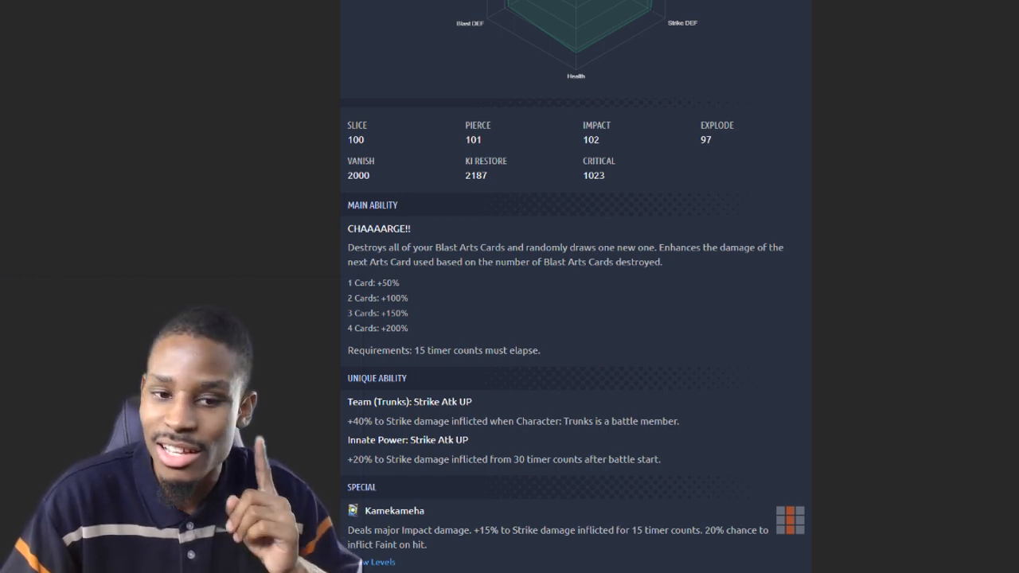
{"action": "scroll", "coordinate": [573, 287], "scroll_direction": "down", "scroll_amount": 3}
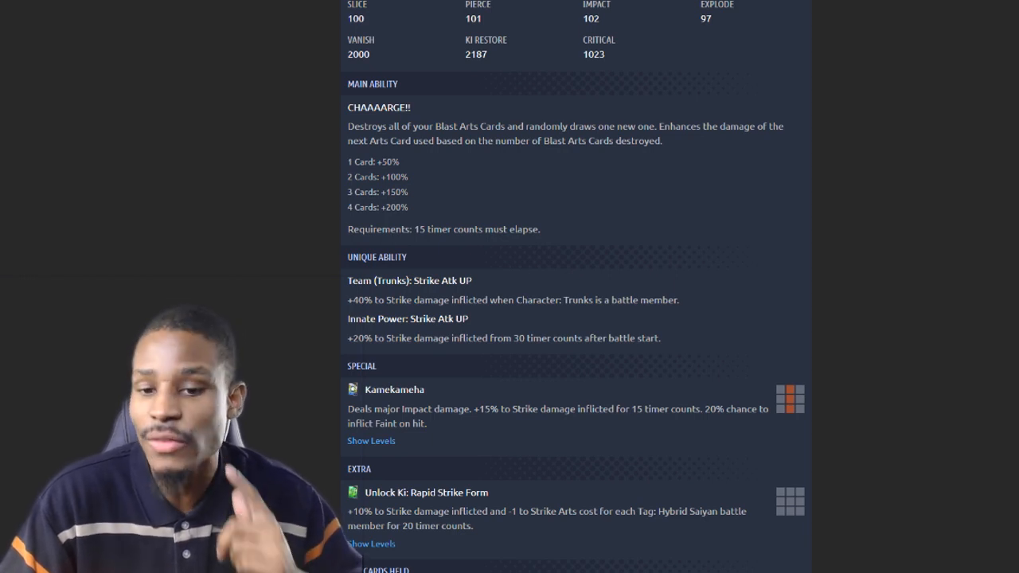
{"action": "scroll", "coordinate": [574, 287], "scroll_direction": "down", "scroll_amount": 2}
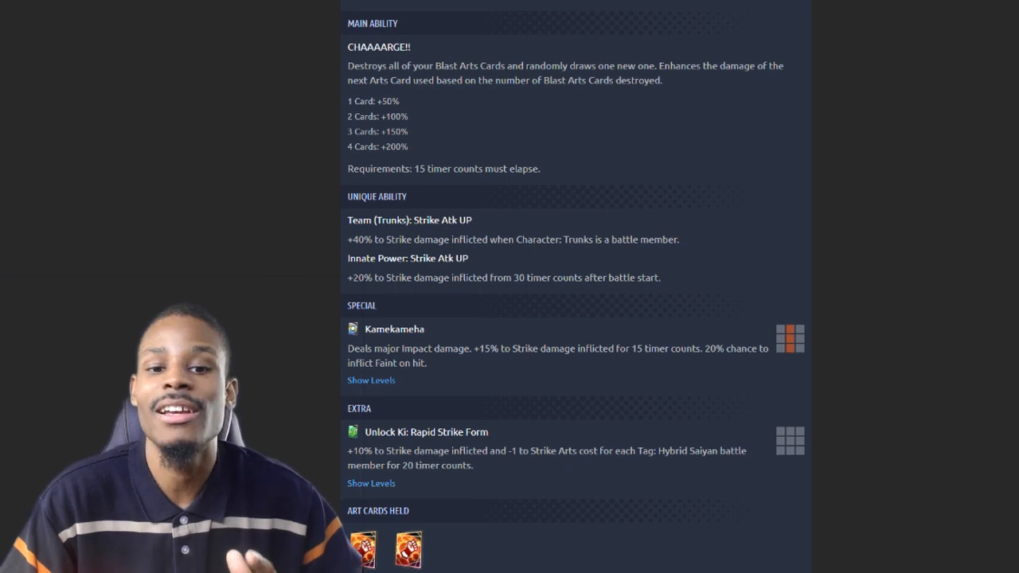
{"action": "scroll", "coordinate": [573, 286], "scroll_direction": "down", "scroll_amount": 2}
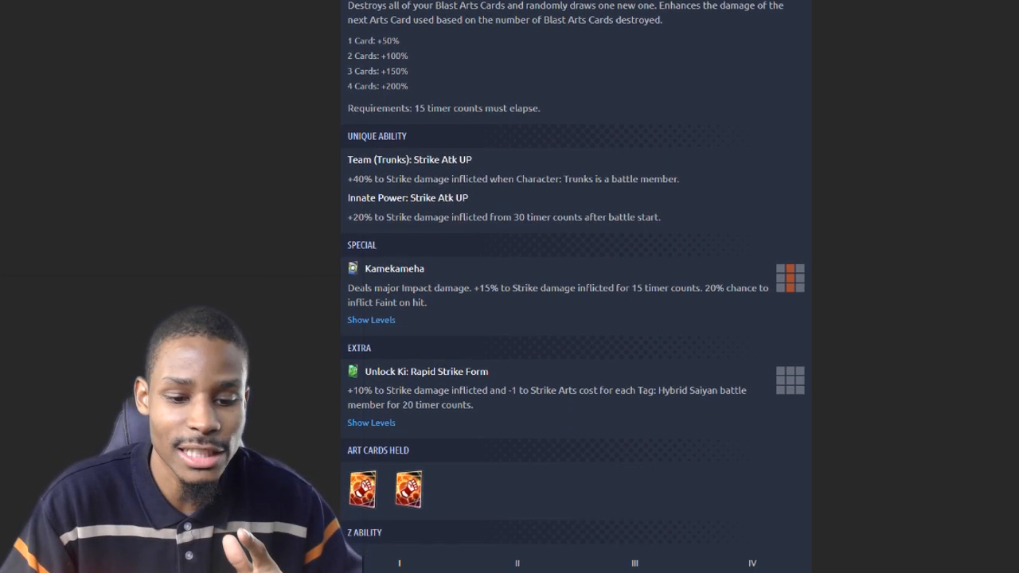
{"action": "scroll", "coordinate": [573, 287], "scroll_direction": "down", "scroll_amount": 2}
{"action": "scroll", "coordinate": [573, 287], "scroll_direction": "down", "scroll_amount": 2}
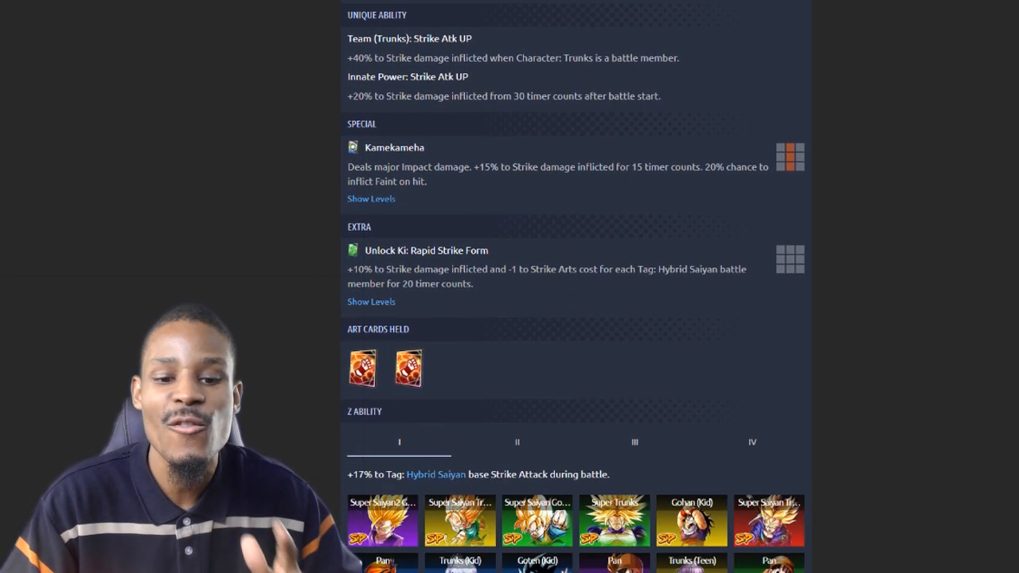
{"action": "scroll", "coordinate": [573, 287], "scroll_direction": "down", "scroll_amount": 2}
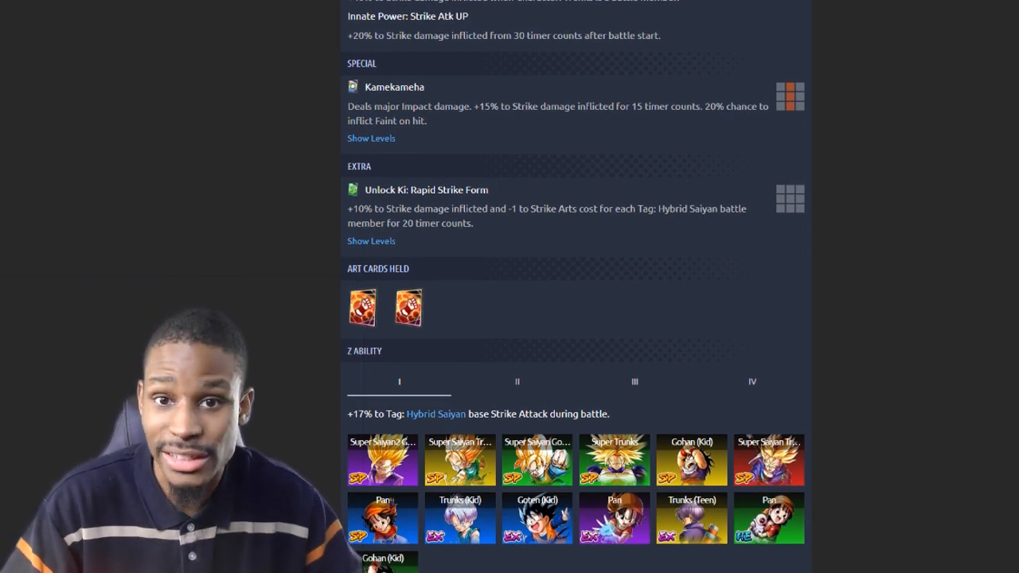
{"action": "scroll", "coordinate": [573, 287], "scroll_direction": "up", "scroll_amount": 5}
{"action": "scroll", "coordinate": [573, 286], "scroll_direction": "up", "scroll_amount": 5}
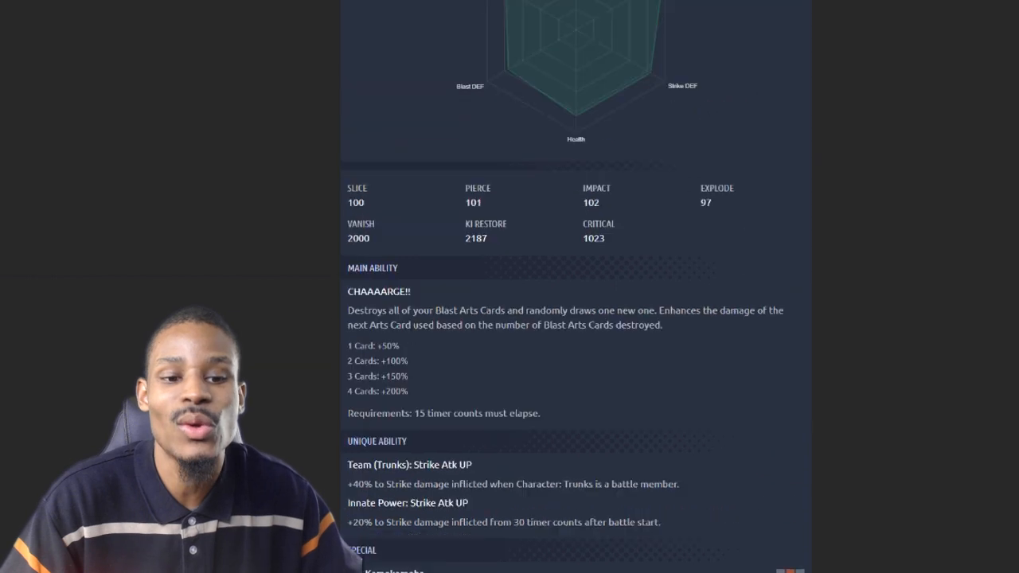
{"action": "scroll", "coordinate": [573, 287], "scroll_direction": "up", "scroll_amount": 3}
{"action": "scroll", "coordinate": [573, 287], "scroll_direction": "down", "scroll_amount": 2}
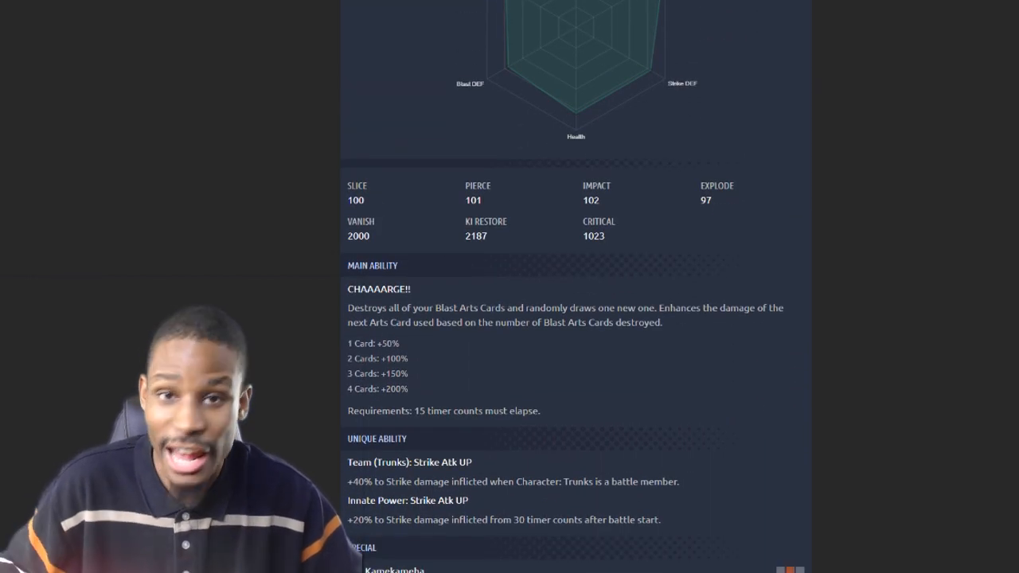